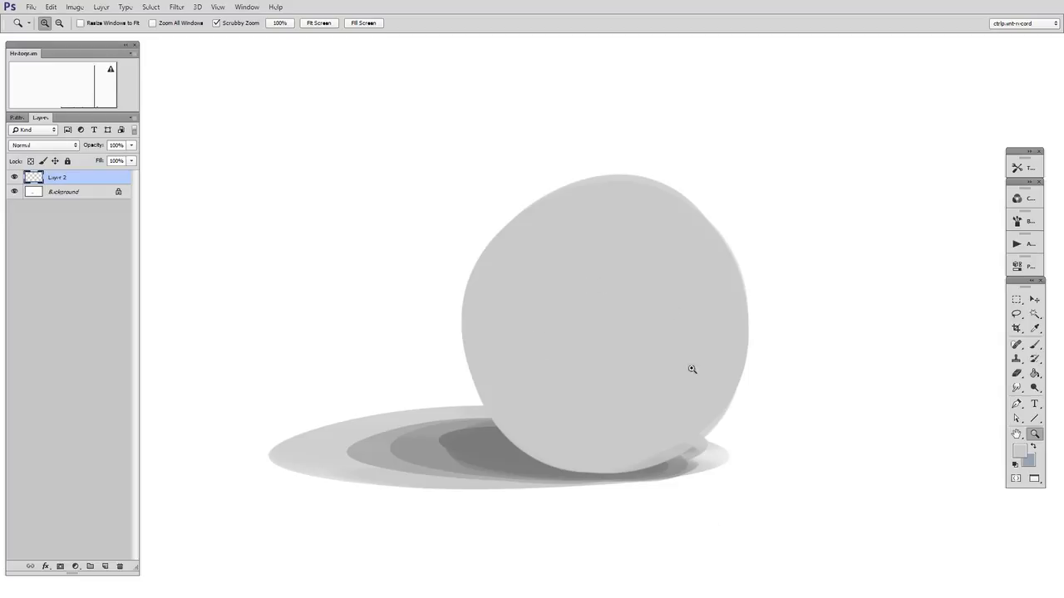
Nudge the ball up and paint its lower half in mid-gray sampled from its shadow, on a new layer clipped to it
{"action": "left_click_drag", "start_coordinate": [670, 418], "coordinate": [661, 385]}
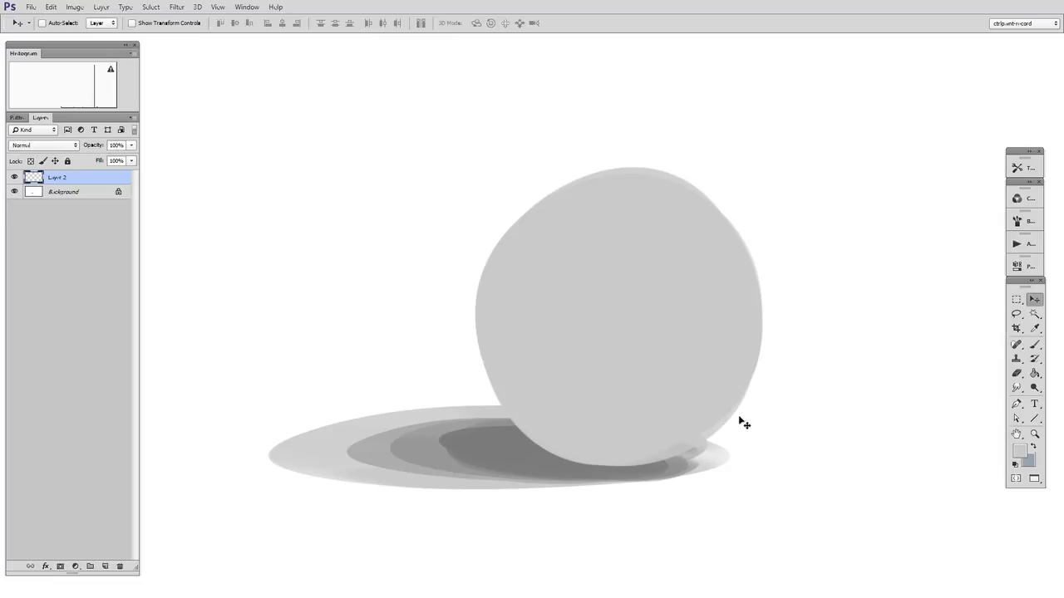
{"action": "key", "text": "ctrl+shift+alt+n"}
{"action": "key", "text": "ctrl+alt+g"}
{"action": "key", "text": "b"}
{"action": "left_click", "coordinate": [670, 389]}
{"action": "left_click_drag", "start_coordinate": [659, 394], "coordinate": [637, 396]}
{"action": "left_click", "coordinate": [527, 451], "text": "alt"}
{"action": "mouse_move", "coordinate": [445, 330]}
{"action": "left_mouse_down"}
{"action": "mouse_move", "coordinate": [416, 318]}
{"action": "mouse_move", "coordinate": [570, 431]}
{"action": "mouse_move", "coordinate": [760, 454]}
{"action": "mouse_move", "coordinate": [648, 369]}
{"action": "mouse_move", "coordinate": [360, 317]}
{"action": "left_mouse_up"}
Erase along the upper edge of the gray shading to leave a straight diagonal boundary across the ball
{"action": "key", "text": "e"}
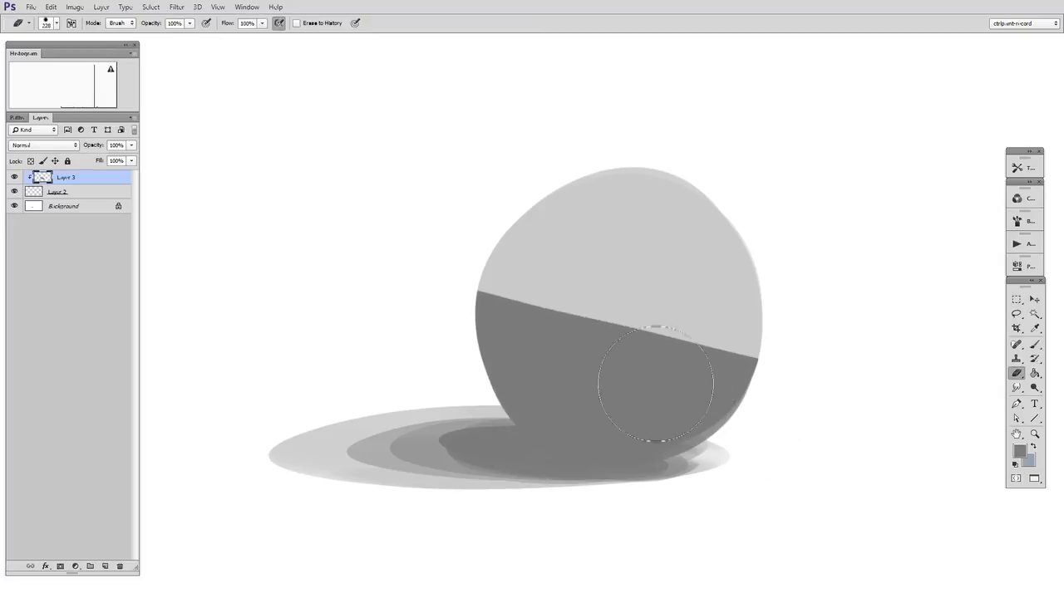
{"action": "left_click_drag", "start_coordinate": [435, 257], "coordinate": [818, 344]}
{"action": "mouse_move", "coordinate": [499, 259]}
{"action": "left_mouse_down"}
{"action": "mouse_move", "coordinate": [706, 290]}
{"action": "mouse_move", "coordinate": [809, 347]}
{"action": "left_mouse_up"}
Move the clipped gray shading upward and stretch it down with Free Transform so it still covers the ball's lower half
{"action": "left_click", "coordinate": [1037, 303]}
{"action": "left_click_drag", "start_coordinate": [838, 418], "coordinate": [840, 365]}
{"action": "key", "text": "ctrl+t"}
{"action": "left_click_drag", "start_coordinate": [569, 471], "coordinate": [567, 500]}
{"action": "left_click_drag", "start_coordinate": [588, 475], "coordinate": [587, 493]}
{"action": "key", "text": "Return"}
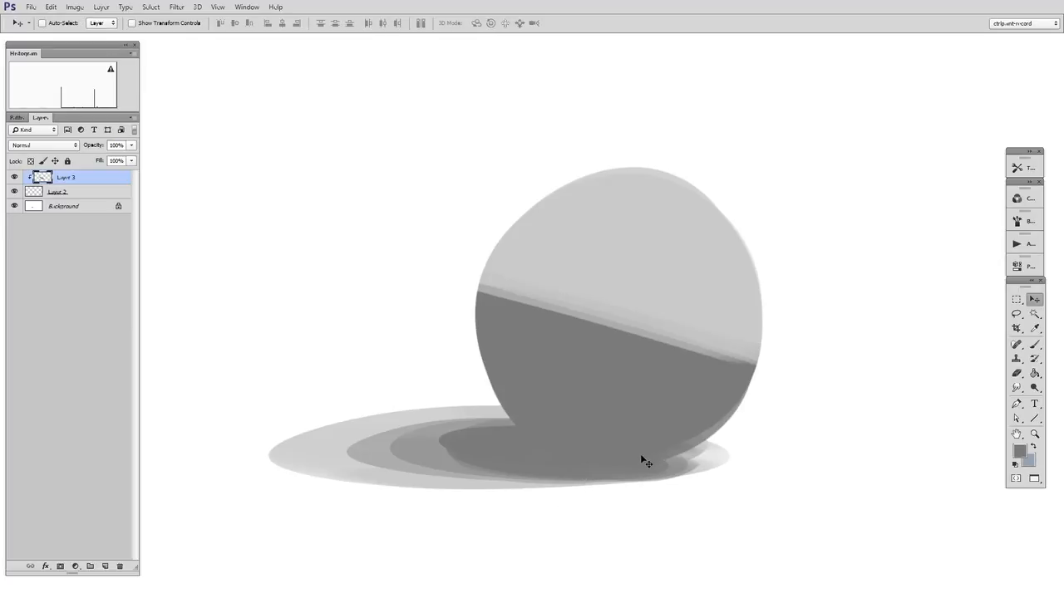
Merge the shading into the ball layer and move the whole ball up off its shadow and back again
{"action": "key", "text": "ctrl+e"}
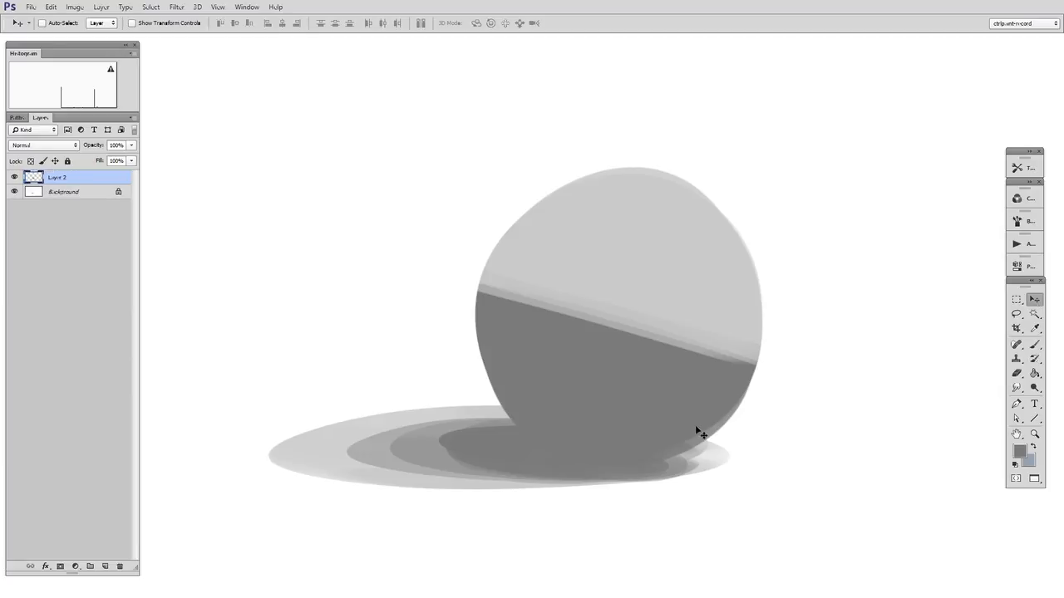
{"action": "left_click_drag", "start_coordinate": [695, 427], "coordinate": [665, 328]}
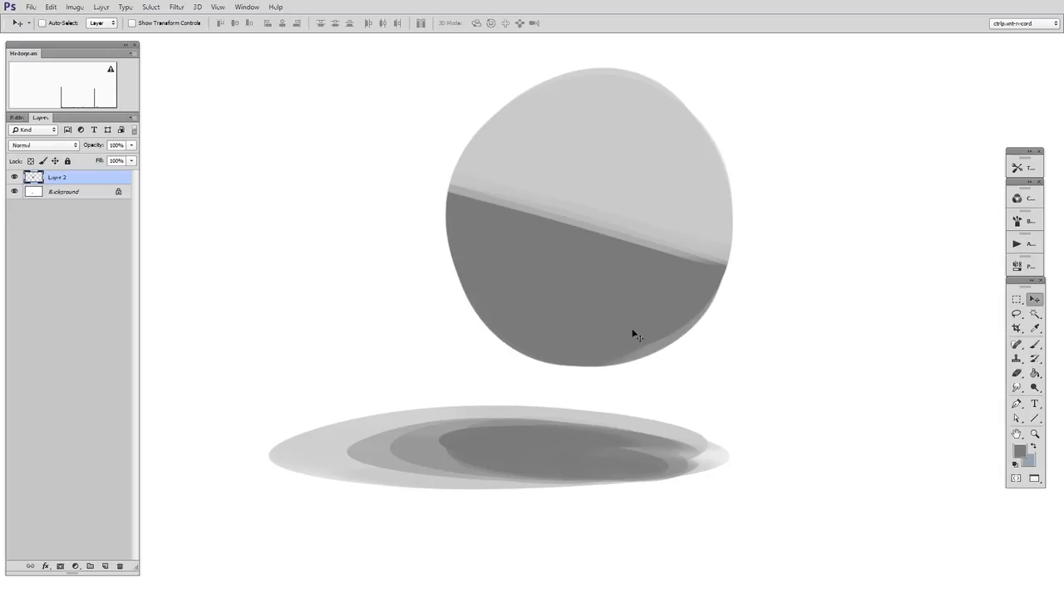
{"action": "left_click_drag", "start_coordinate": [674, 309], "coordinate": [708, 409]}
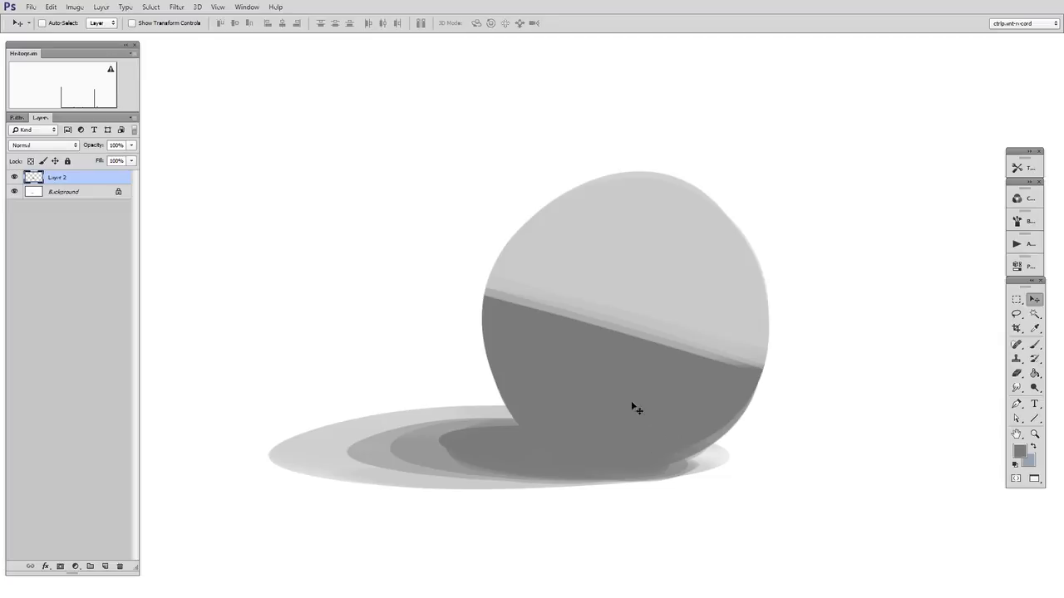
On a new layer clipped to the ball, paint a darker gray over the bottom part of the shaded area
{"action": "key", "text": "F2"}
{"action": "key", "text": "ctrl+alt+g"}
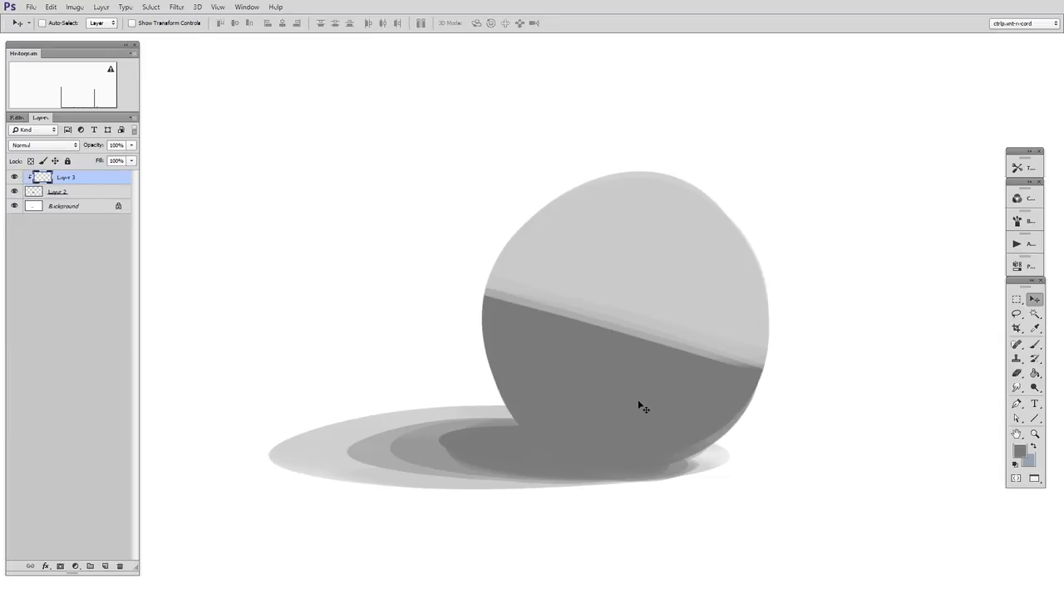
{"action": "key", "text": "b"}
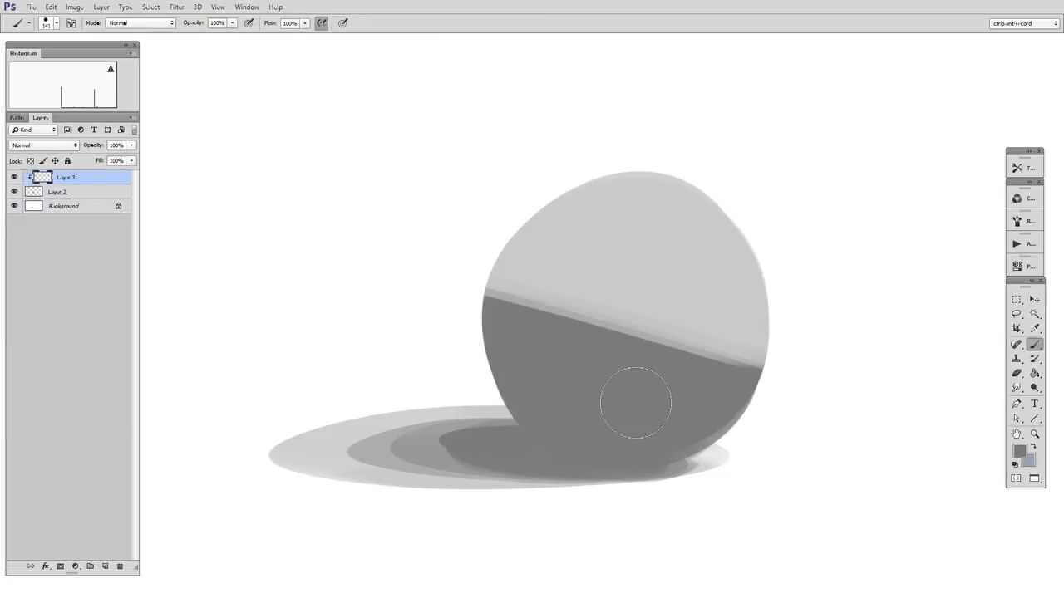
{"action": "key", "text": "n"}
{"action": "left_click", "coordinate": [548, 370]}
{"action": "left_click", "coordinate": [803, 258]}
{"action": "mouse_move", "coordinate": [487, 404]}
{"action": "left_mouse_down"}
{"action": "mouse_move", "coordinate": [503, 417]}
{"action": "mouse_move", "coordinate": [744, 440]}
{"action": "left_mouse_up"}
{"action": "left_click_drag", "start_coordinate": [470, 359], "coordinate": [707, 418]}
{"action": "left_click_drag", "start_coordinate": [606, 424], "coordinate": [579, 418]}
{"action": "left_click_drag", "start_coordinate": [676, 447], "coordinate": [691, 445]}
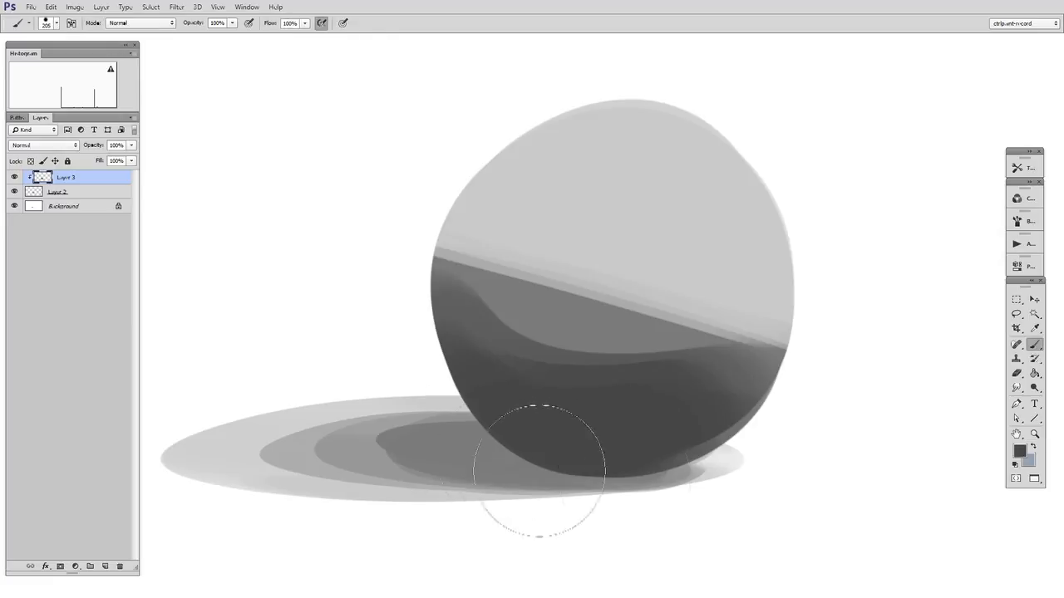
Fade the upper edge of the dark shading with a large soft eraser and merge the layer into the ball
{"action": "key", "text": "e"}
{"action": "right_click", "coordinate": [611, 405]}
{"action": "left_click", "coordinate": [665, 441]}
{"action": "left_click", "coordinate": [553, 408]}
{"action": "left_click_drag", "start_coordinate": [573, 355], "coordinate": [681, 357]}
{"action": "mouse_move", "coordinate": [515, 289]}
{"action": "left_mouse_down"}
{"action": "mouse_move", "coordinate": [644, 285]}
{"action": "mouse_move", "coordinate": [571, 304]}
{"action": "mouse_move", "coordinate": [732, 316]}
{"action": "mouse_move", "coordinate": [698, 327]}
{"action": "left_mouse_up"}
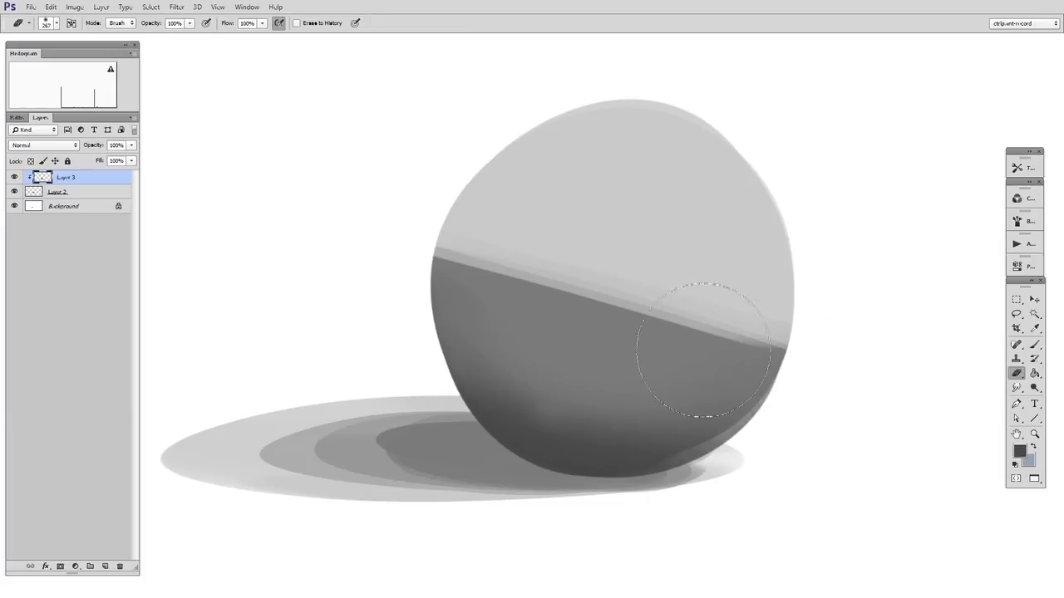
{"action": "key", "text": "ctrl+e"}
{"action": "left_click_drag", "start_coordinate": [777, 483], "coordinate": [756, 474]}
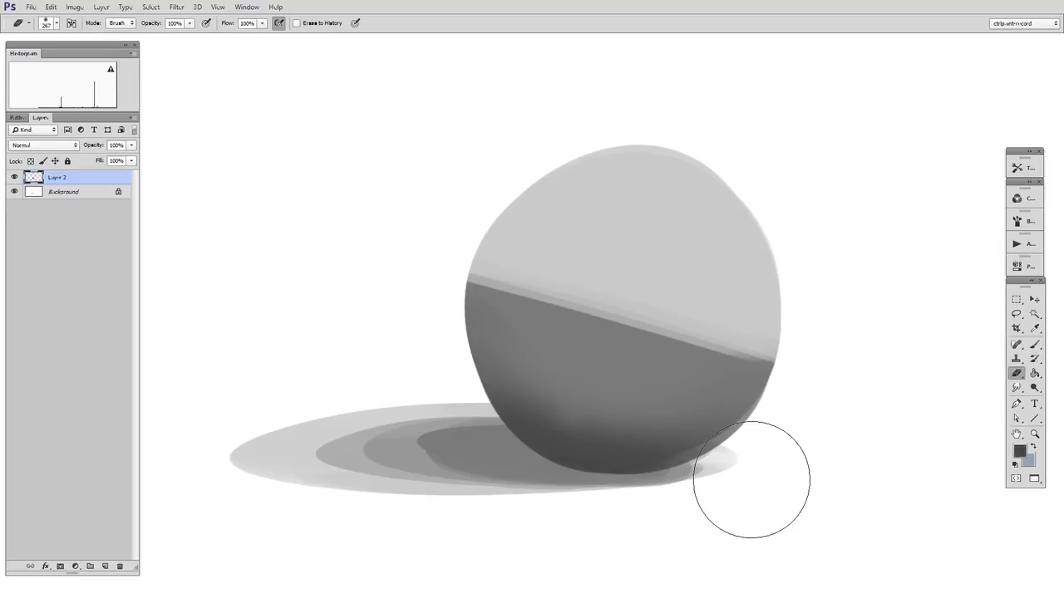
{"action": "key", "text": "ctrl+shift+alt+n"}
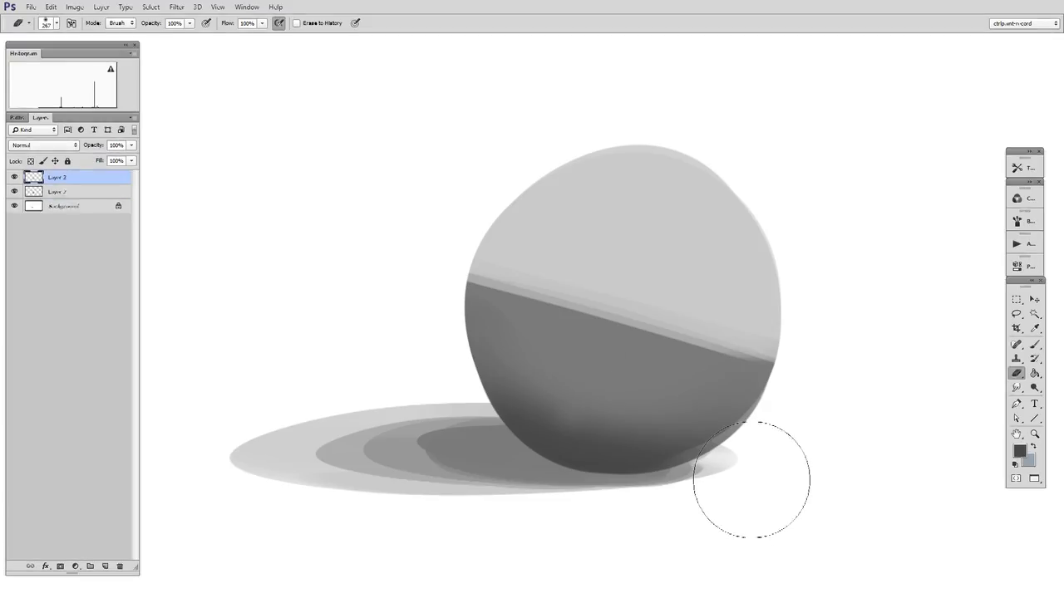
{"action": "key", "text": "ctrl+e"}
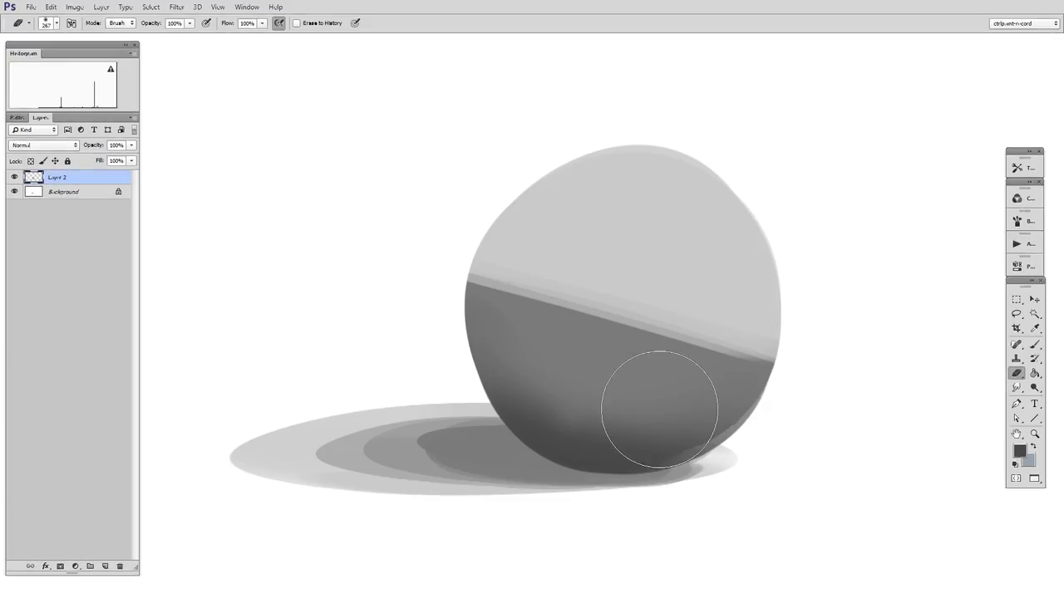
Add a new layer clipped to the ball and set the foreground color to #1c1c1c
{"action": "key", "text": "shift+F2"}
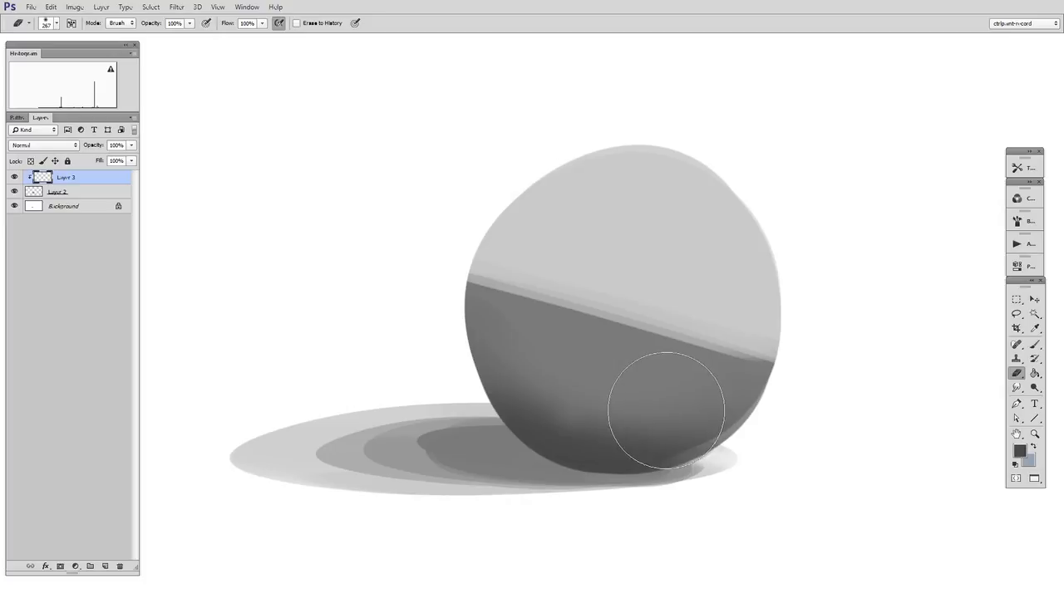
{"action": "key", "text": "b"}
{"action": "key", "text": "n"}
{"action": "left_click", "coordinate": [552, 390]}
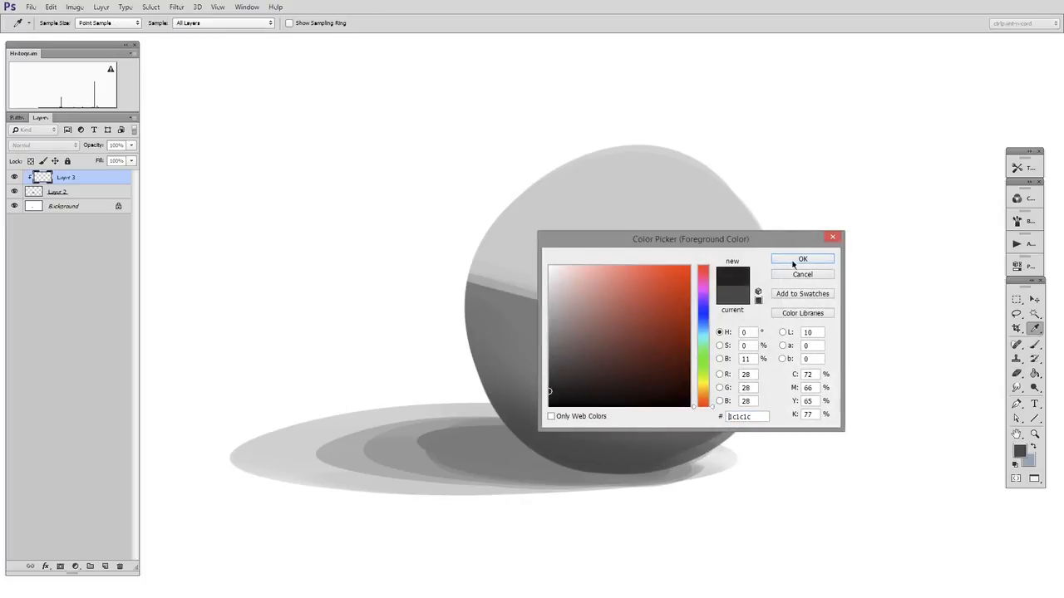
{"action": "left_click", "coordinate": [794, 263]}
Draw a thin closed loop and several curved seam lines across the ball with a size 6 brush
{"action": "left_click_drag", "start_coordinate": [685, 367], "coordinate": [630, 381]}
{"action": "mouse_move", "coordinate": [638, 208]}
{"action": "left_mouse_down"}
{"action": "mouse_move", "coordinate": [731, 329]}
{"action": "mouse_move", "coordinate": [622, 217]}
{"action": "left_mouse_up"}
{"action": "left_click_drag", "start_coordinate": [471, 349], "coordinate": [702, 457]}
{"action": "mouse_move", "coordinate": [571, 161]}
{"action": "left_mouse_down"}
{"action": "mouse_move", "coordinate": [593, 230]}
{"action": "mouse_move", "coordinate": [773, 263]}
{"action": "left_mouse_up"}
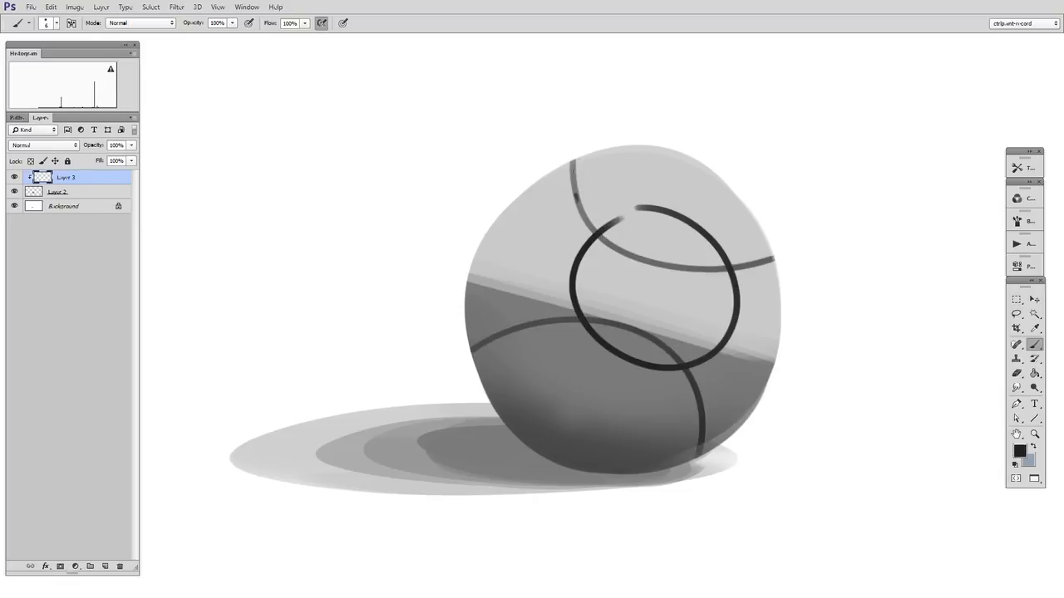
{"action": "key", "text": "e"}
{"action": "key", "text": "b"}
{"action": "left_click_drag", "start_coordinate": [738, 317], "coordinate": [780, 340]}
{"action": "left_click_drag", "start_coordinate": [592, 234], "coordinate": [660, 206]}
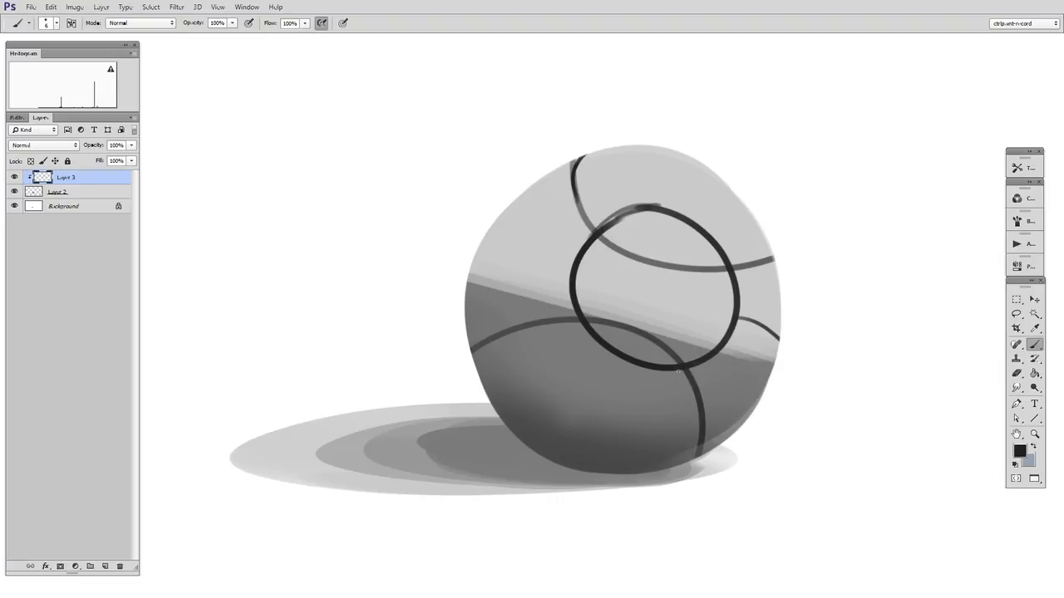
Add a clipped layer between the ball and the line layer, and choose a medium blue foreground color
{"action": "left_click", "coordinate": [93, 192]}
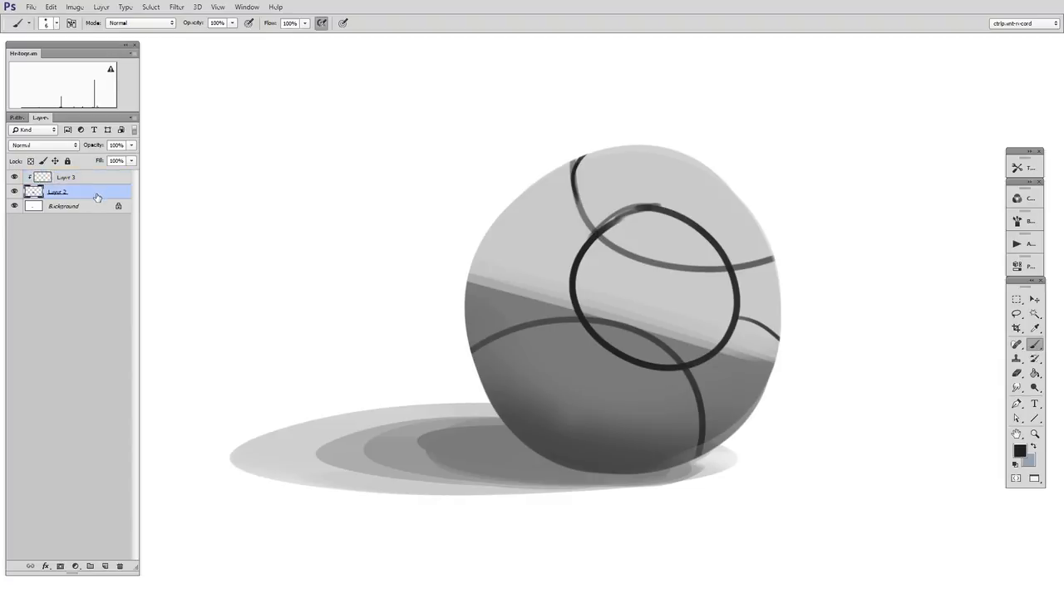
{"action": "key", "text": "ctrl+alt+shift+n"}
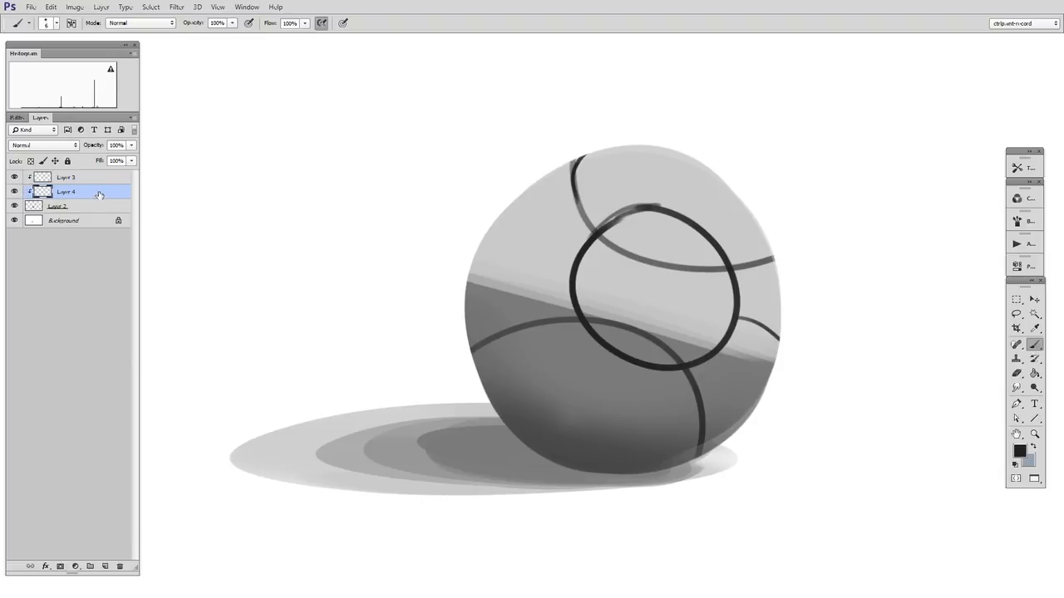
{"action": "key", "text": "n"}
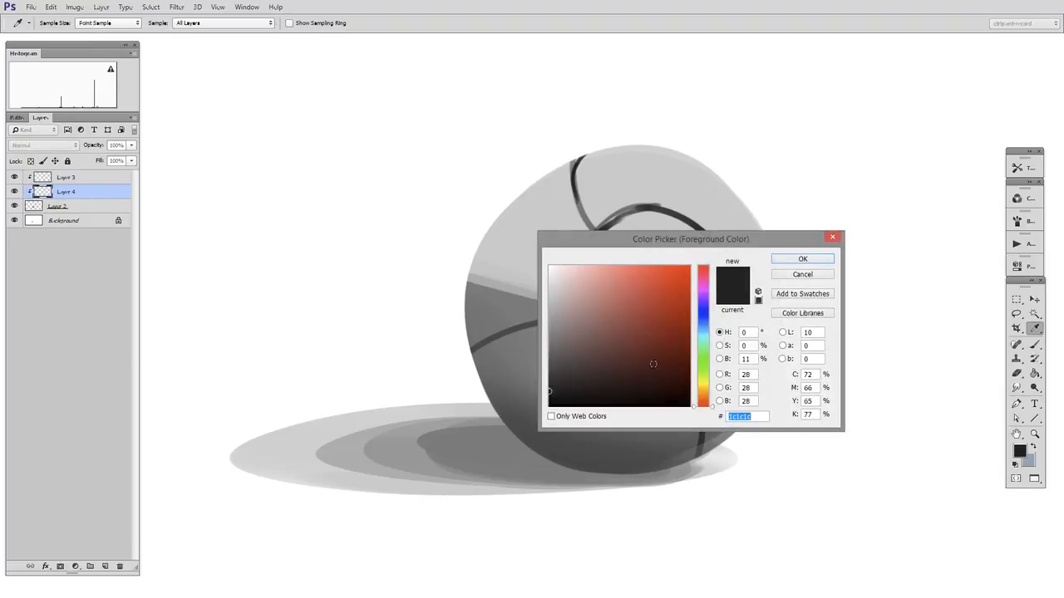
{"action": "left_click", "coordinate": [708, 324]}
{"action": "left_click", "coordinate": [623, 297]}
{"action": "left_click", "coordinate": [802, 258]}
Enlarge the brush to 149 and paint blue beneath the lines, over the loop and the ball's right side
{"action": "key", "text": "bracketright"}
{"action": "key", "text": "bracketright"}
{"action": "key", "text": "bracketright"}
{"action": "key", "text": "bracketright"}
{"action": "key", "text": "bracketright"}
{"action": "key", "text": "bracketright"}
{"action": "key", "text": "bracketright"}
{"action": "key", "text": "bracketright"}
{"action": "key", "text": "bracketright"}
{"action": "key", "text": "bracketright"}
{"action": "key", "text": "bracketright"}
{"action": "key", "text": "bracketright"}
{"action": "key", "text": "bracketright"}
{"action": "key", "text": "bracketright"}
{"action": "key", "text": "bracketright"}
{"action": "mouse_move", "coordinate": [621, 273]}
{"action": "left_mouse_down"}
{"action": "mouse_move", "coordinate": [697, 314]}
{"action": "mouse_move", "coordinate": [625, 252]}
{"action": "mouse_move", "coordinate": [642, 337]}
{"action": "mouse_move", "coordinate": [659, 243]}
{"action": "mouse_move", "coordinate": [715, 306]}
{"action": "mouse_move", "coordinate": [707, 284]}
{"action": "mouse_move", "coordinate": [760, 287]}
{"action": "mouse_move", "coordinate": [750, 258]}
{"action": "mouse_move", "coordinate": [805, 294]}
{"action": "mouse_move", "coordinate": [595, 249]}
{"action": "mouse_move", "coordinate": [801, 275]}
{"action": "mouse_move", "coordinate": [607, 313]}
{"action": "mouse_move", "coordinate": [768, 244]}
{"action": "mouse_move", "coordinate": [700, 289]}
{"action": "mouse_move", "coordinate": [836, 360]}
{"action": "left_mouse_up"}
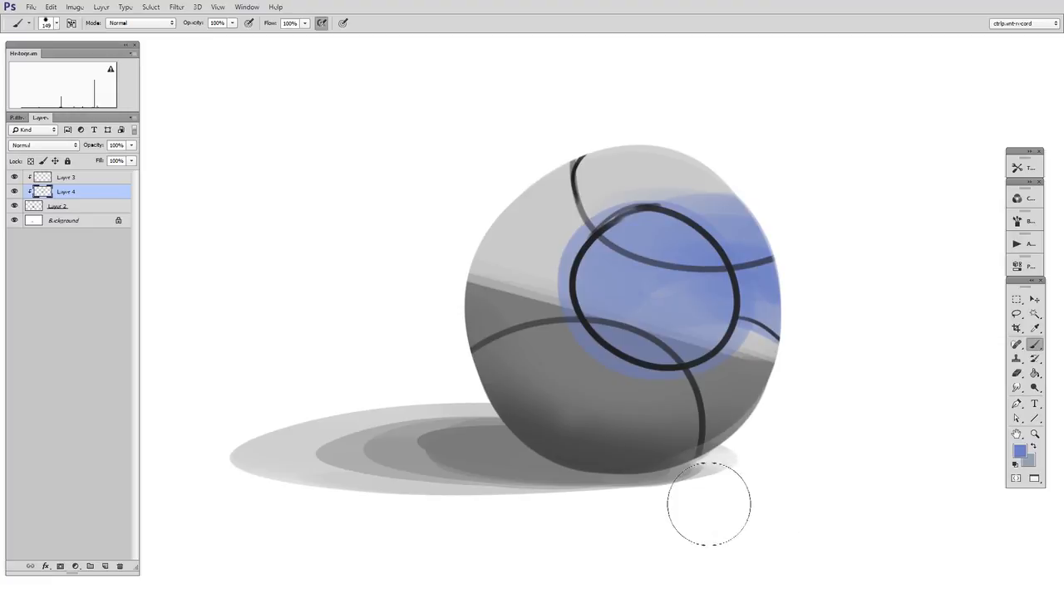
Merge the blue paint layer down into the ball
{"action": "key", "text": "ctrl+e"}
{"action": "key", "text": "ctrl+e"}
{"action": "key", "text": "bracketright"}
{"action": "key", "text": "bracketright"}
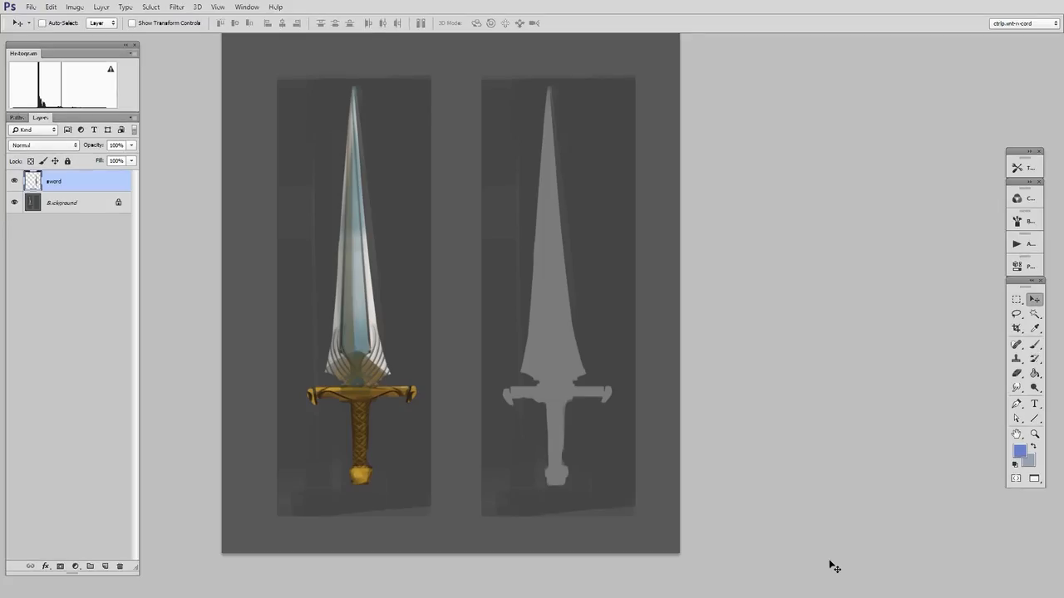
Shift the gray sword silhouette slightly down and paint its hilt golden brown from the reference on a new clipped layer
{"action": "left_click_drag", "start_coordinate": [541, 387], "coordinate": [544, 413]}
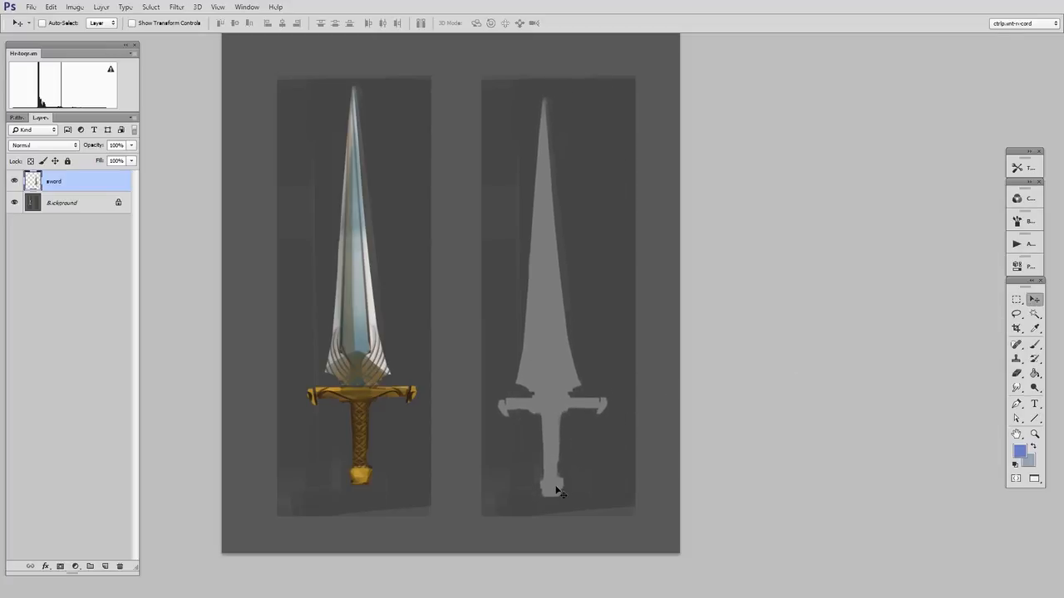
{"action": "left_click_drag", "start_coordinate": [583, 412], "coordinate": [592, 435]}
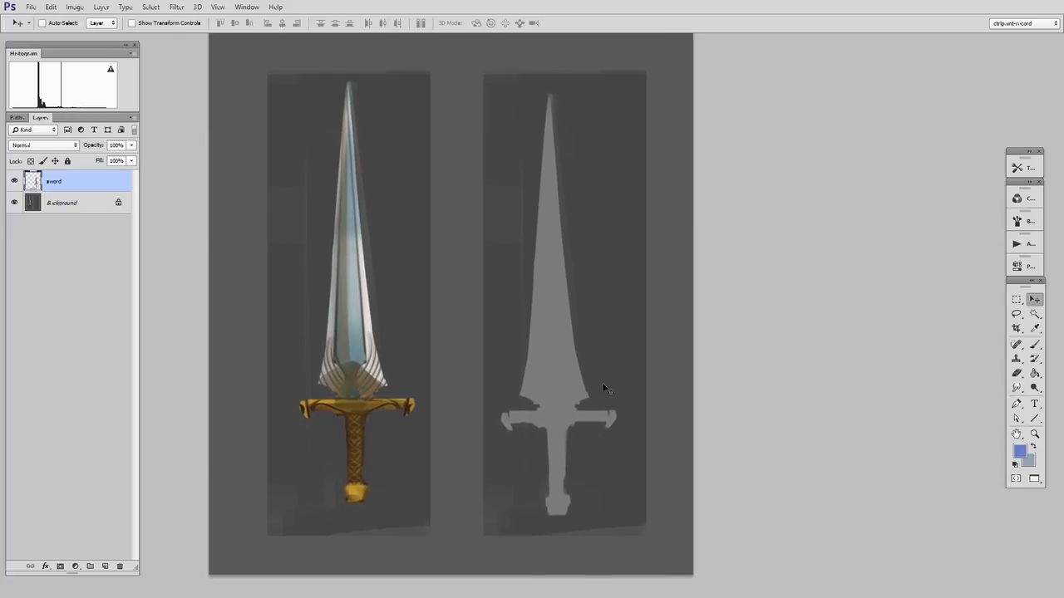
{"action": "key", "text": "ctrl+shift+alt+n"}
{"action": "key", "text": "ctrl+alt+g"}
{"action": "key", "text": "b"}
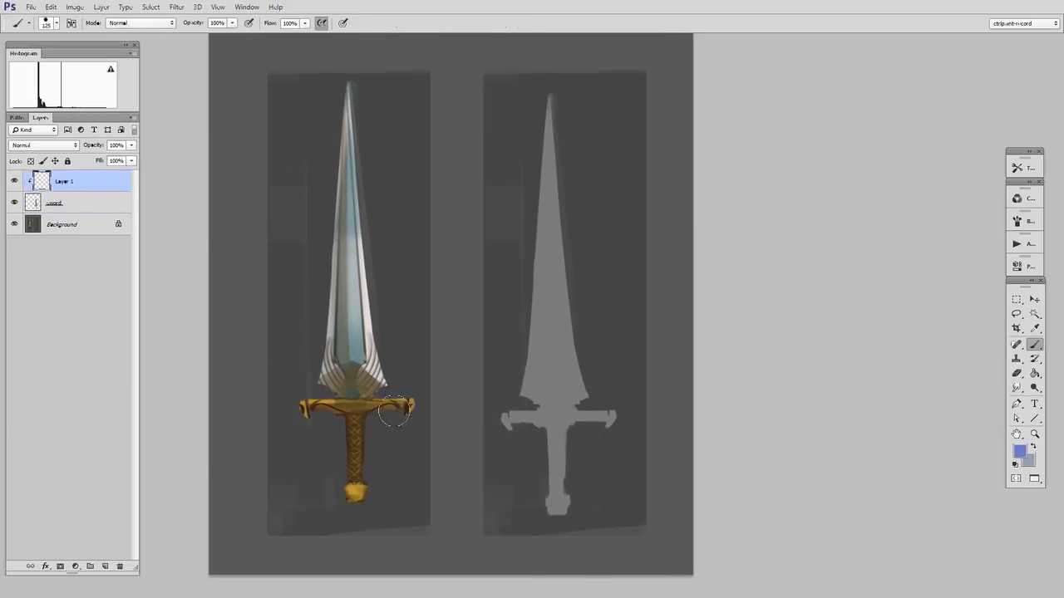
{"action": "left_click", "coordinate": [379, 402], "text": "alt"}
{"action": "mouse_move", "coordinate": [493, 427]}
{"action": "left_mouse_down"}
{"action": "mouse_move", "coordinate": [579, 471]}
{"action": "mouse_move", "coordinate": [595, 498]}
{"action": "mouse_move", "coordinate": [607, 407]}
{"action": "left_mouse_up"}
{"action": "left_click_drag", "start_coordinate": [553, 449], "coordinate": [589, 513]}
{"action": "mouse_move", "coordinate": [567, 378]}
{"action": "left_mouse_down"}
{"action": "mouse_move", "coordinate": [584, 498]}
{"action": "mouse_move", "coordinate": [575, 479]}
{"action": "mouse_move", "coordinate": [583, 369]}
{"action": "left_mouse_up"}
On another clipped layer, paint the right half of the blade with off-white sampled from the reference sword's blade
{"action": "key", "text": "ctrl+alt+shift+n"}
{"action": "key", "text": "ctrl+alt+g"}
{"action": "left_click", "coordinate": [382, 323], "text": "alt"}
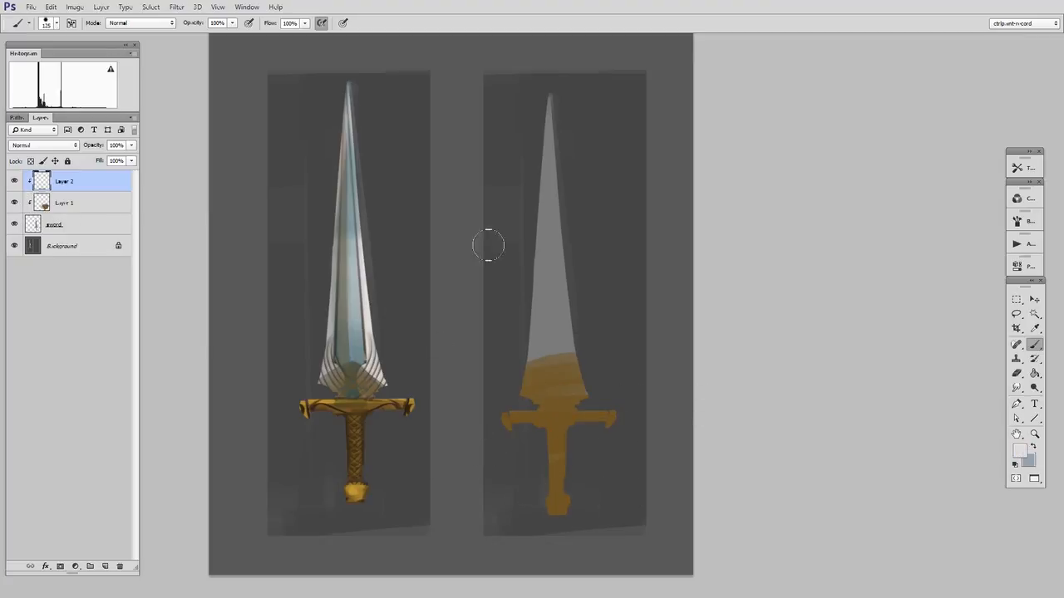
{"action": "left_click_drag", "start_coordinate": [560, 95], "coordinate": [566, 490]}
Erase the off-white paint from the hilt and past the blade's center line, and merge both paint layers into the sword
{"action": "key", "text": "e"}
{"action": "mouse_move", "coordinate": [572, 453]}
{"action": "left_mouse_down"}
{"action": "mouse_move", "coordinate": [634, 422]}
{"action": "mouse_move", "coordinate": [524, 421]}
{"action": "mouse_move", "coordinate": [544, 413]}
{"action": "mouse_move", "coordinate": [562, 382]}
{"action": "mouse_move", "coordinate": [561, 427]}
{"action": "mouse_move", "coordinate": [585, 397]}
{"action": "left_mouse_up"}
{"action": "right_click", "coordinate": [545, 413]}
{"action": "left_click", "coordinate": [564, 446]}
{"action": "left_click", "coordinate": [538, 437]}
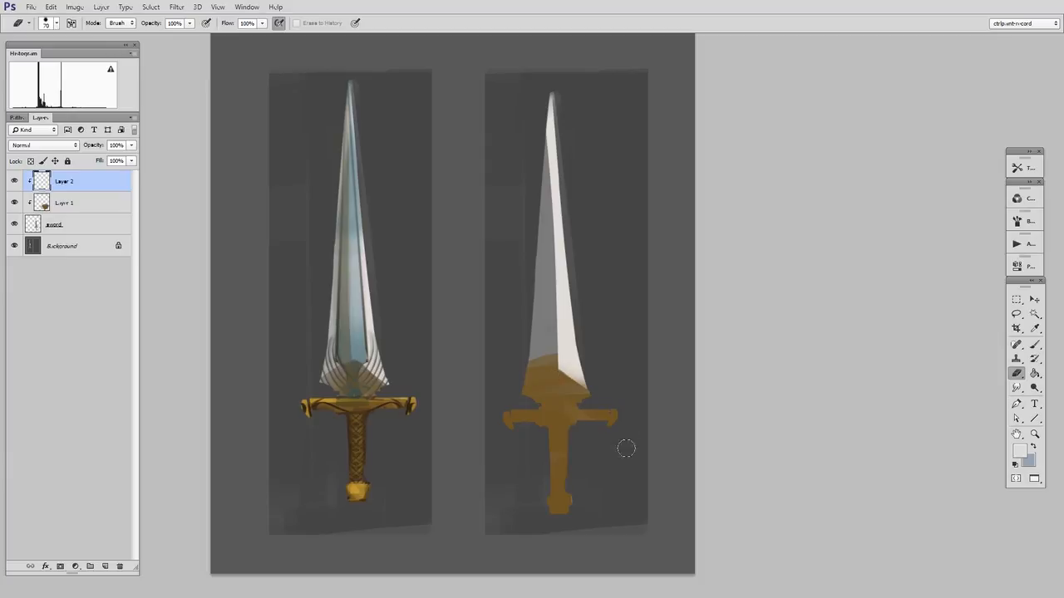
{"action": "left_click_drag", "start_coordinate": [544, 93], "coordinate": [531, 573]}
{"action": "left_click_drag", "start_coordinate": [543, 93], "coordinate": [539, 463]}
{"action": "left_click_drag", "start_coordinate": [591, 374], "coordinate": [592, 372]}
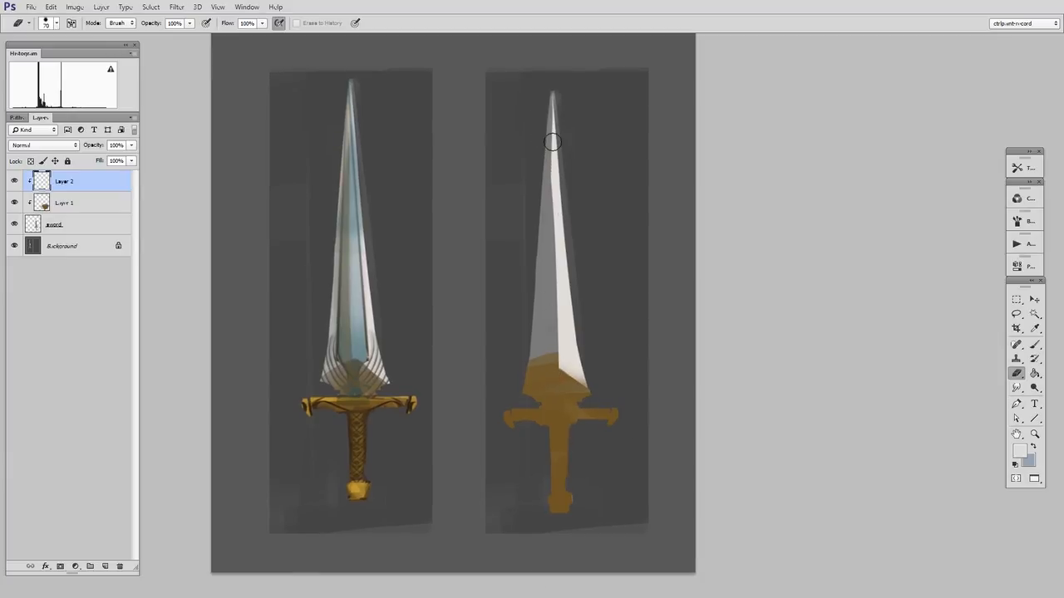
{"action": "key", "text": "ctrl+e"}
{"action": "key", "text": "ctrl+e"}
On a new clipped layer, paint the blade's left half light gray and erase the spill over the hilt and right half
{"action": "key", "text": "ctrl+shift+alt+n"}
{"action": "key", "text": "ctrl+alt+g"}
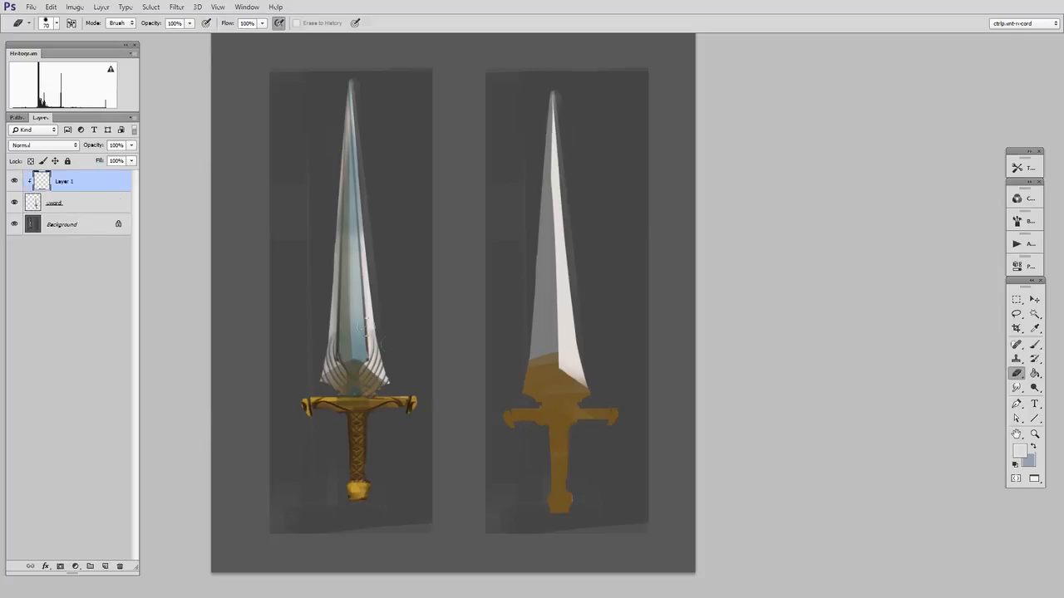
{"action": "key", "text": "b"}
{"action": "left_click_drag", "start_coordinate": [540, 142], "coordinate": [522, 415]}
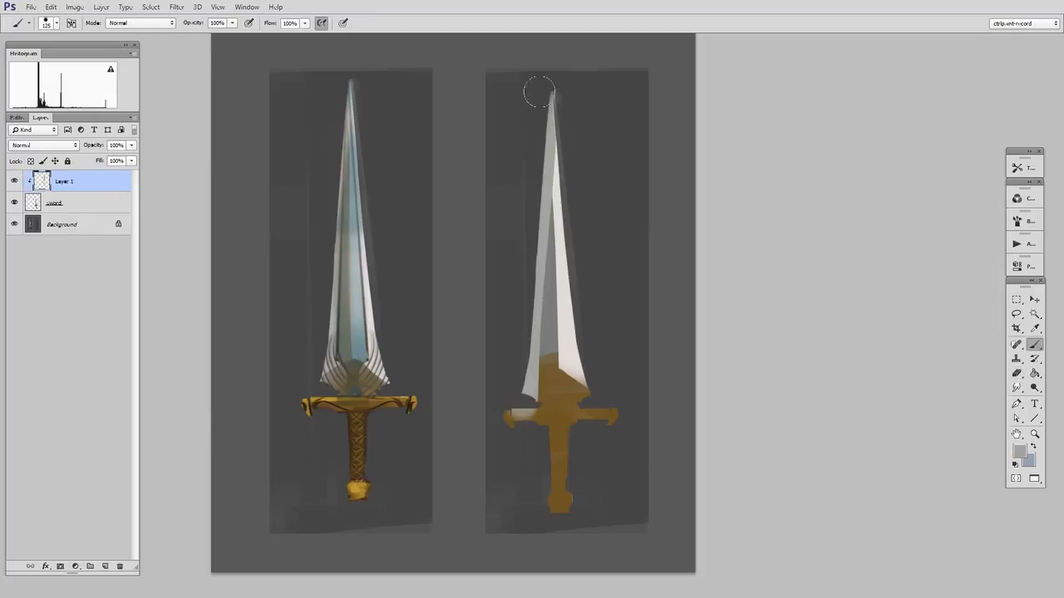
{"action": "left_click_drag", "start_coordinate": [541, 103], "coordinate": [551, 406]}
{"action": "left_click_drag", "start_coordinate": [545, 158], "coordinate": [554, 386]}
{"action": "key", "text": "e"}
{"action": "mouse_move", "coordinate": [559, 89]}
{"action": "left_mouse_down"}
{"action": "mouse_move", "coordinate": [564, 280]}
{"action": "mouse_move", "coordinate": [548, 531]}
{"action": "mouse_move", "coordinate": [542, 395]}
{"action": "mouse_move", "coordinate": [573, 383]}
{"action": "mouse_move", "coordinate": [545, 401]}
{"action": "left_mouse_up"}
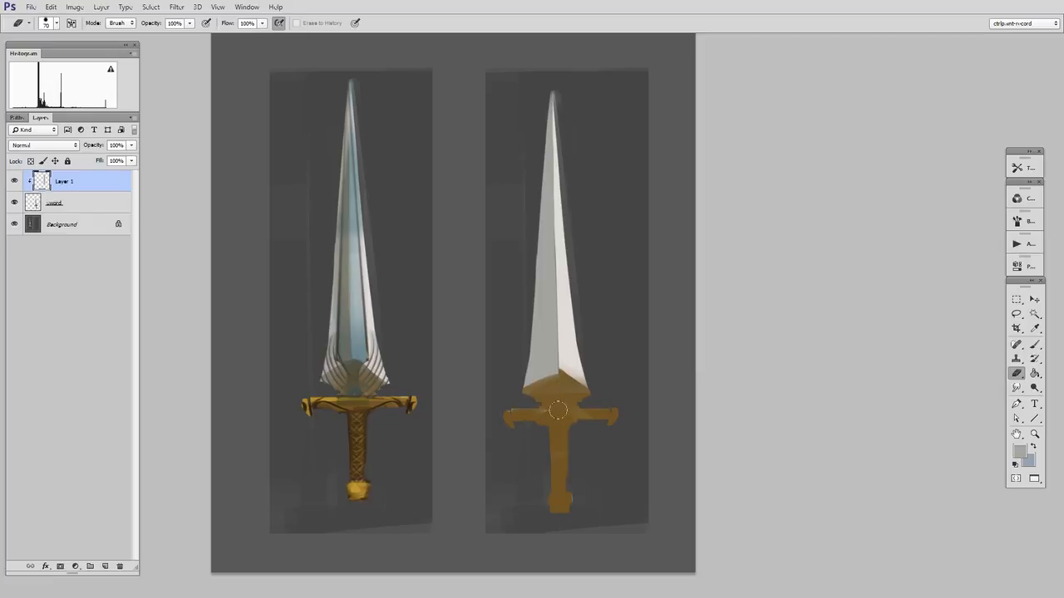
Paint the crossguard a lighter gold on a new clipped layer and erase its edges into shape
{"action": "key", "text": "ctrl+shift+alt+n"}
{"action": "key", "text": "ctrl+alt+g"}
{"action": "key", "text": "b"}
{"action": "left_click", "coordinate": [570, 397], "text": "alt"}
{"action": "left_click_drag", "start_coordinate": [491, 413], "coordinate": [673, 411]}
{"action": "key", "text": "e"}
{"action": "left_click_drag", "start_coordinate": [544, 421], "coordinate": [516, 427]}
{"action": "mouse_move", "coordinate": [586, 402]}
{"action": "left_mouse_down"}
{"action": "mouse_move", "coordinate": [547, 399]}
{"action": "mouse_move", "coordinate": [574, 400]}
{"action": "left_mouse_up"}
{"action": "left_click_drag", "start_coordinate": [641, 413], "coordinate": [679, 402]}
On another clipped layer, paint the grip with dark brown sampled from the reference hilt and clean up its lower edge
{"action": "key", "text": "b"}
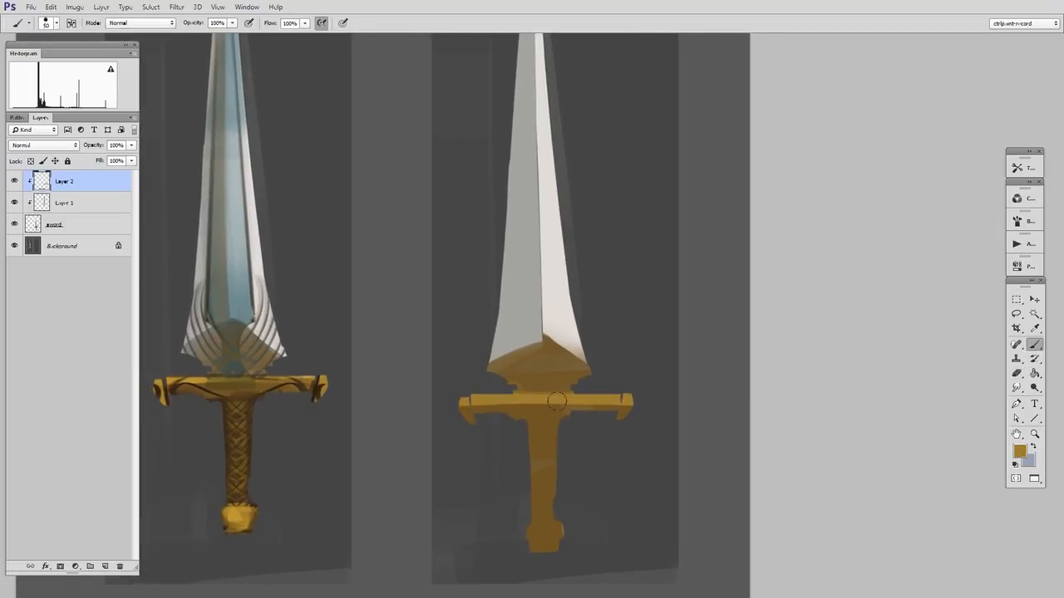
{"action": "key", "text": "ctrl+shift+alt+n"}
{"action": "key", "text": "ctrl+alt+g"}
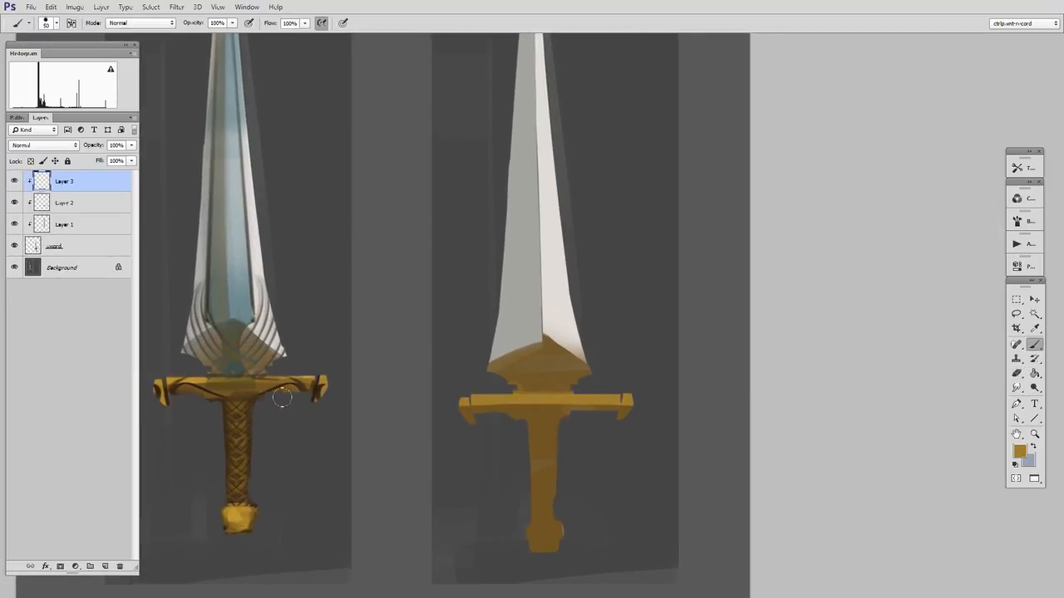
{"action": "left_click", "coordinate": [268, 397], "text": "alt"}
{"action": "mouse_move", "coordinate": [552, 424]}
{"action": "left_mouse_down"}
{"action": "mouse_move", "coordinate": [526, 448]}
{"action": "mouse_move", "coordinate": [565, 471]}
{"action": "mouse_move", "coordinate": [543, 509]}
{"action": "left_mouse_up"}
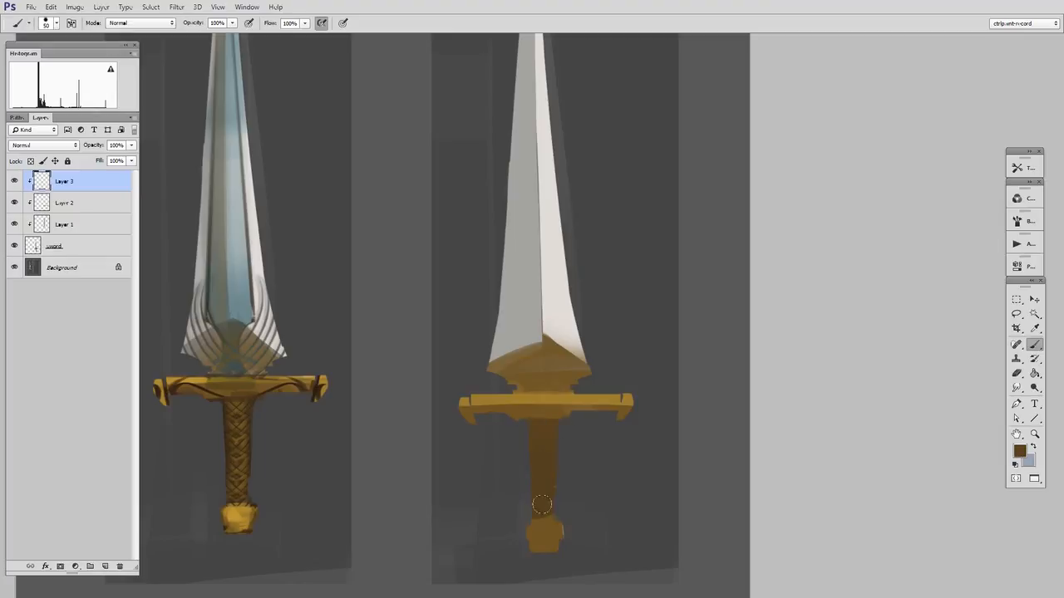
{"action": "key", "text": "e"}
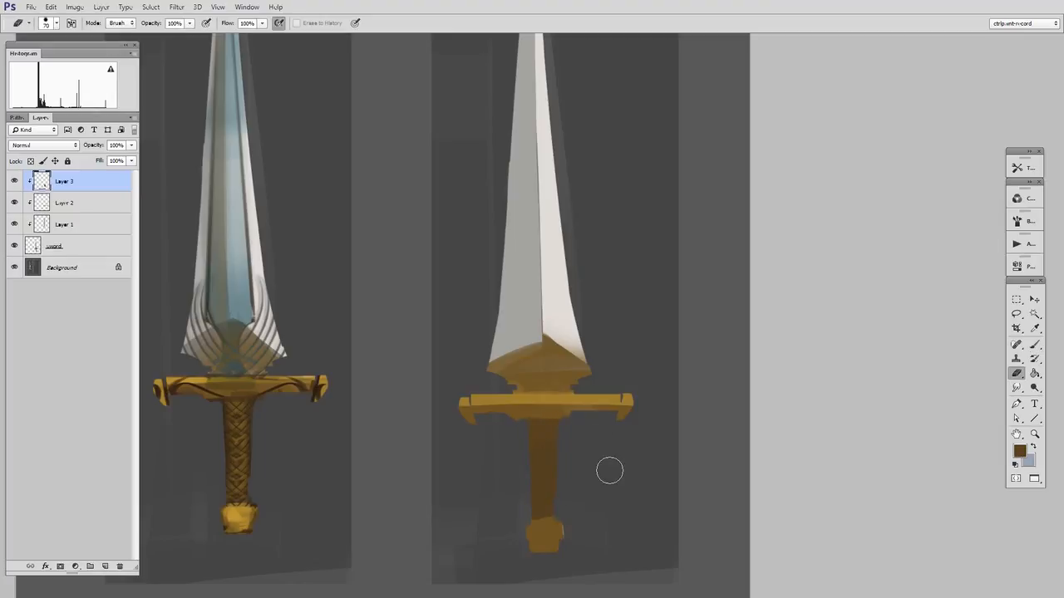